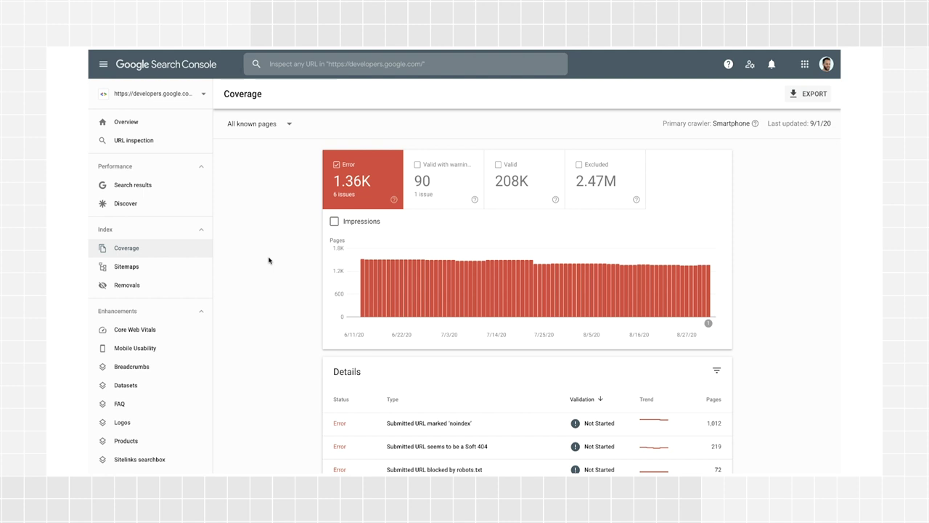
click(436, 182)
click(517, 182)
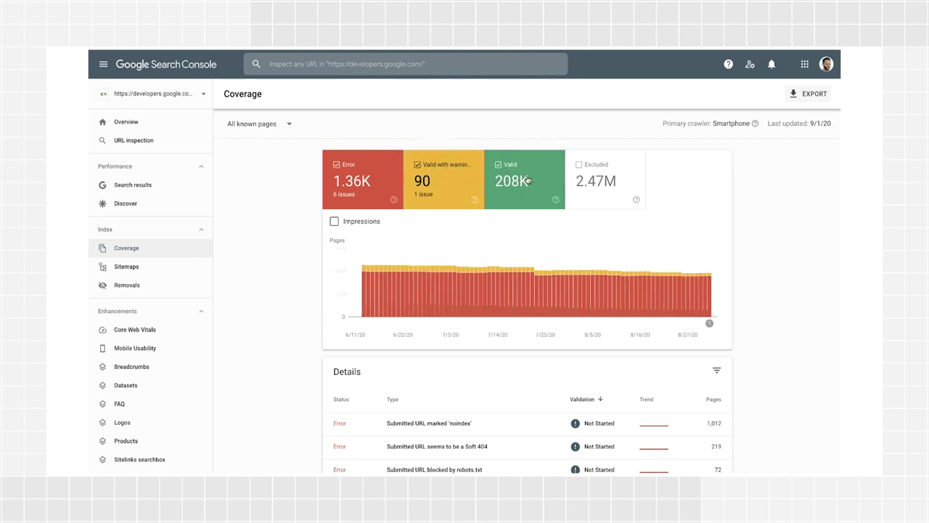
click(588, 179)
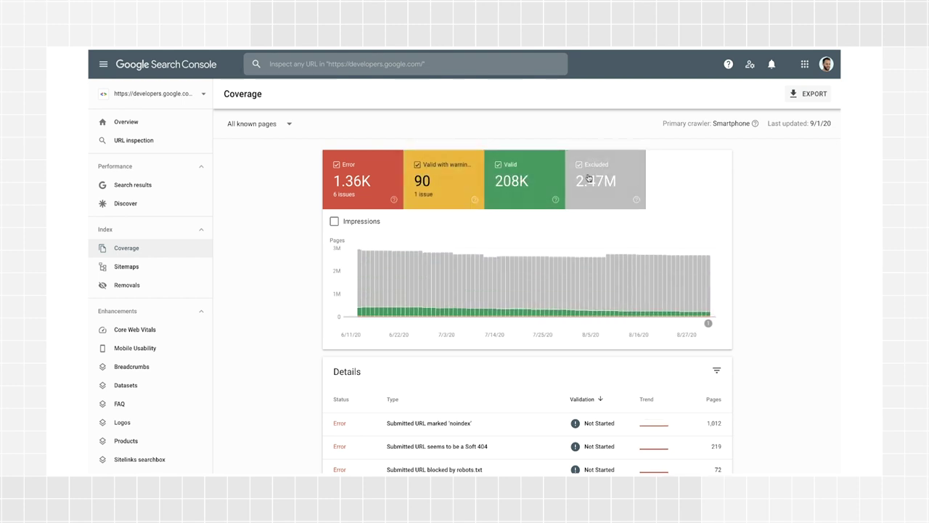
click(589, 179)
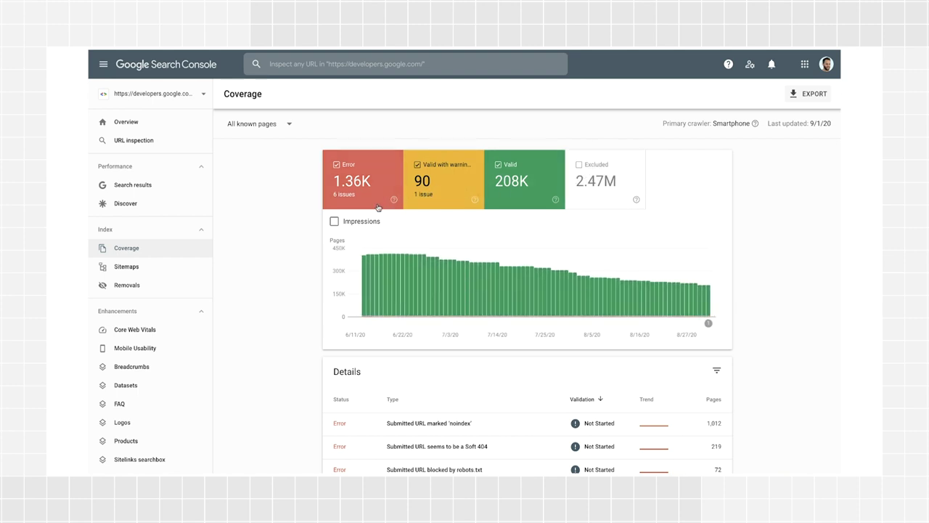
click(334, 222)
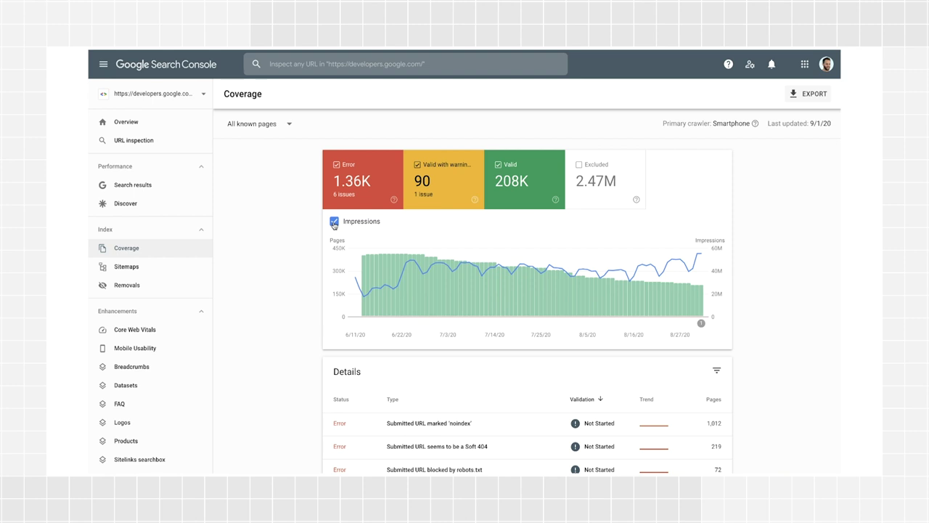
click(333, 222)
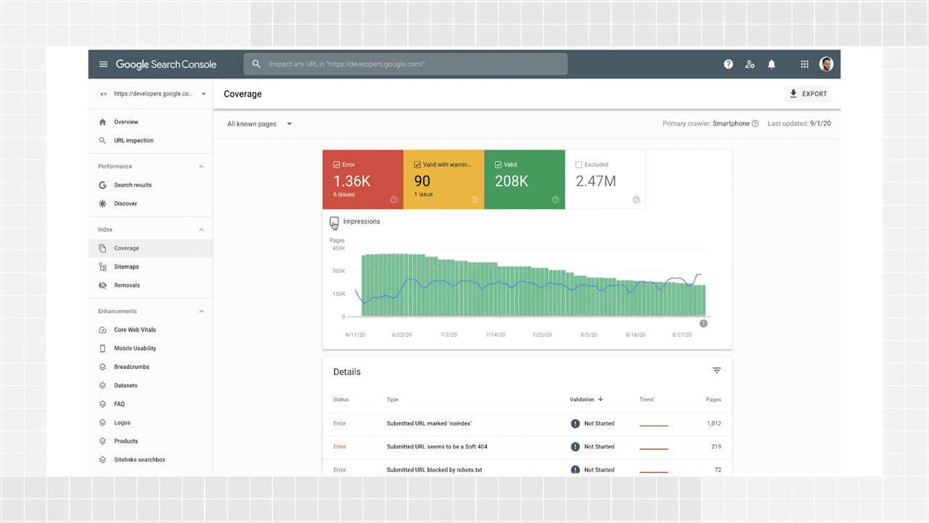
click(498, 182)
click(436, 182)
Filter Coverage to the 90 valid-with-warnings URLs, all 'Indexed, though blocked by robots.txt'.
scroll(297, 199, down, 2)
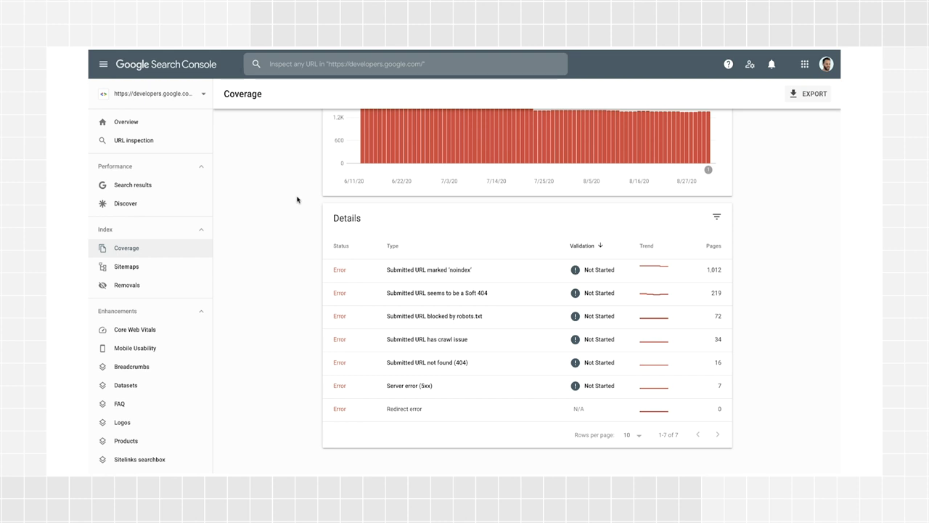
scroll(297, 200, up, 1)
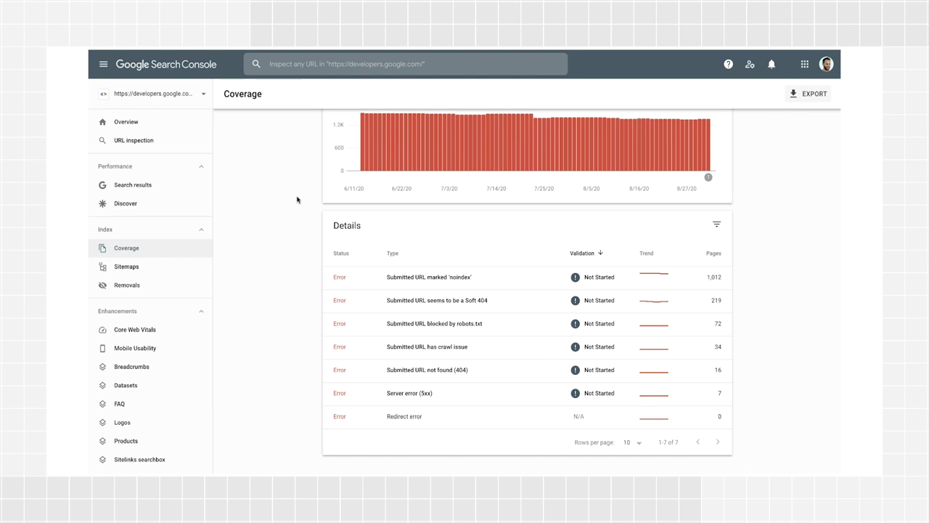
scroll(297, 199, up, 5)
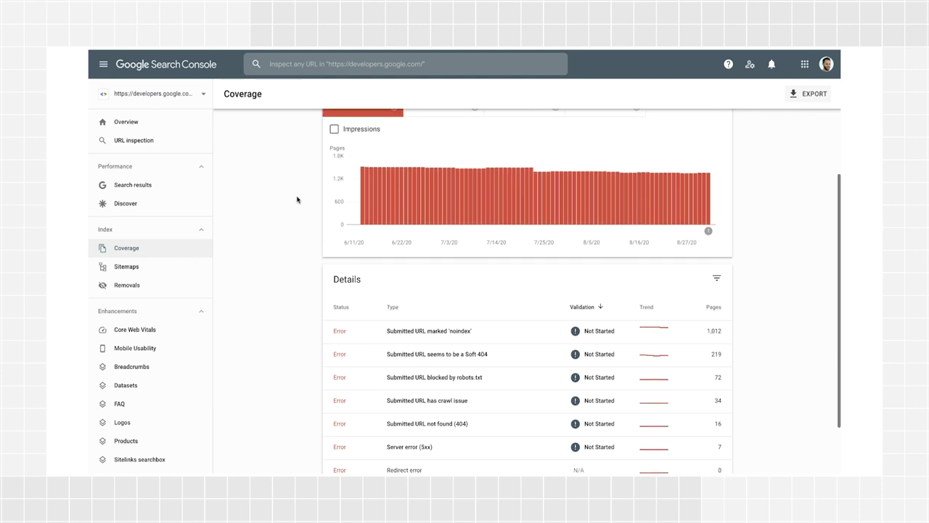
click(381, 186)
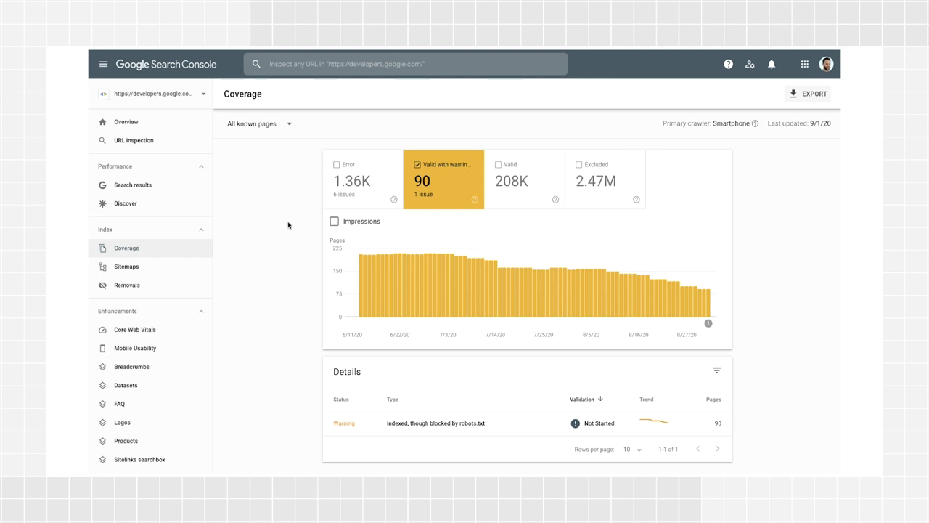
Switch the Coverage chart to Valid, then to only Excluded pages (2.47M).
click(505, 191)
click(456, 191)
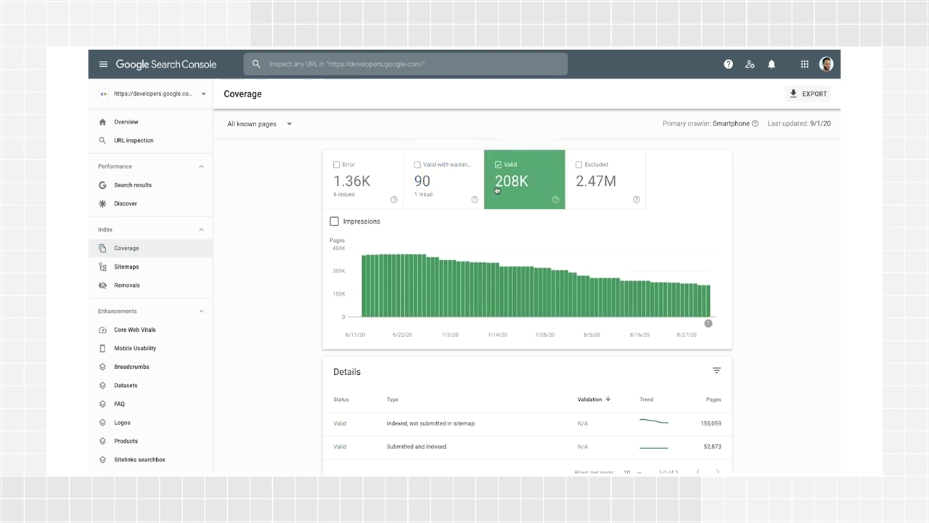
mouse_move(497, 190)
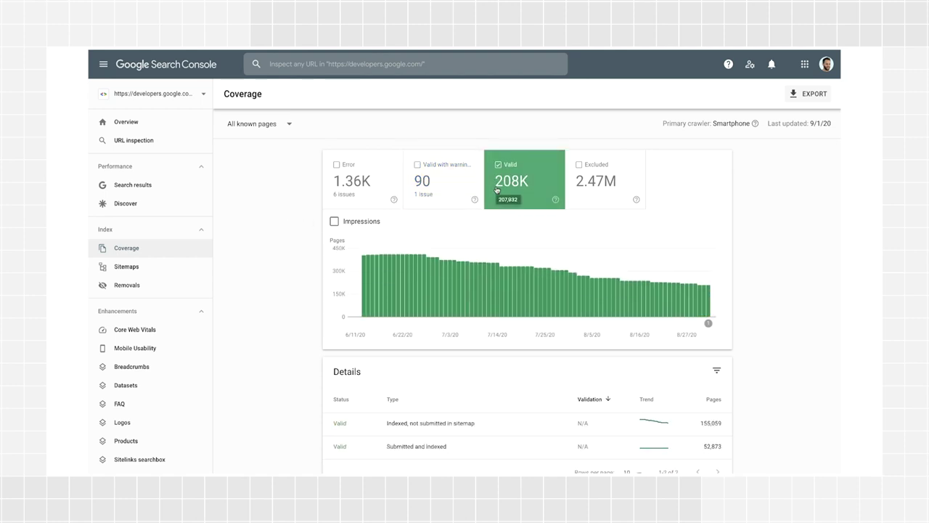
click(583, 188)
click(547, 188)
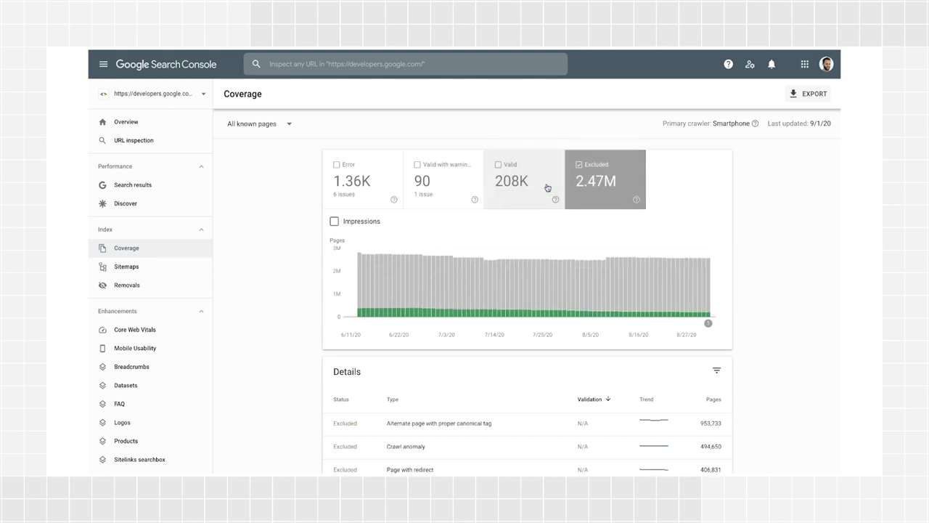
scroll(547, 187, down, 1)
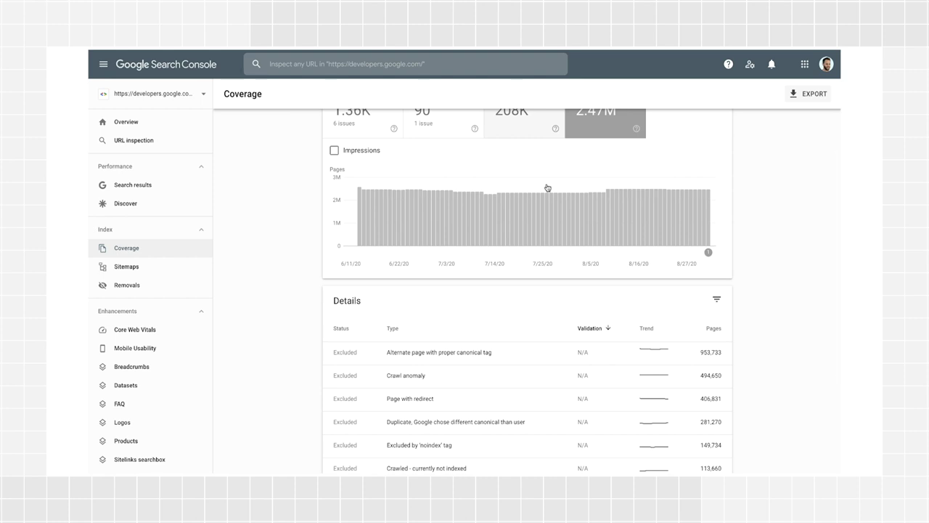
scroll(547, 187, up, 1)
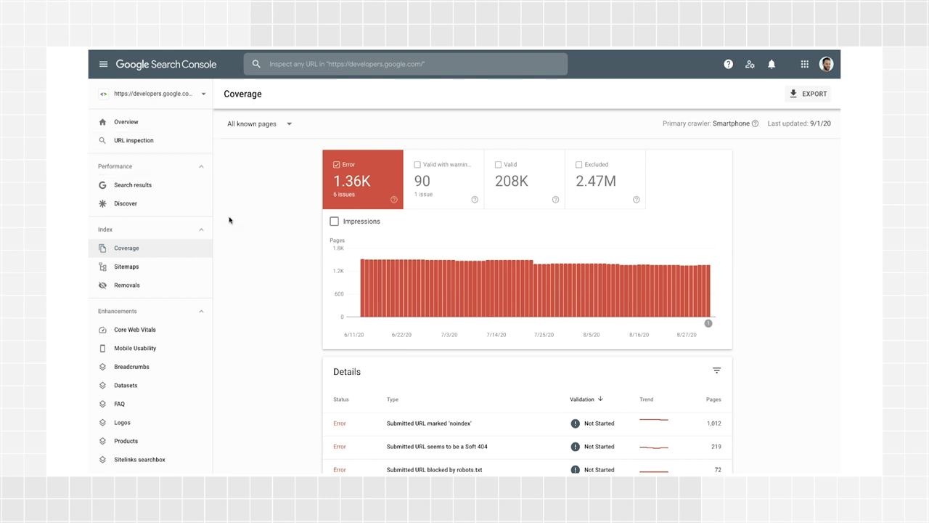
Drill into 'Submitted URL marked noindex' to list its 1.01K affected pages and example URLs.
scroll(256, 267, down, 1)
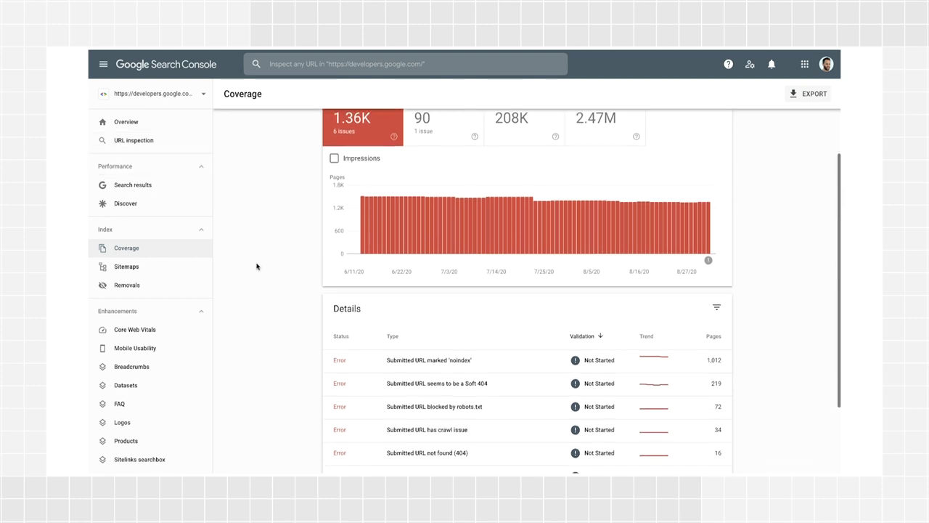
click(417, 360)
scroll(281, 333, down, 2)
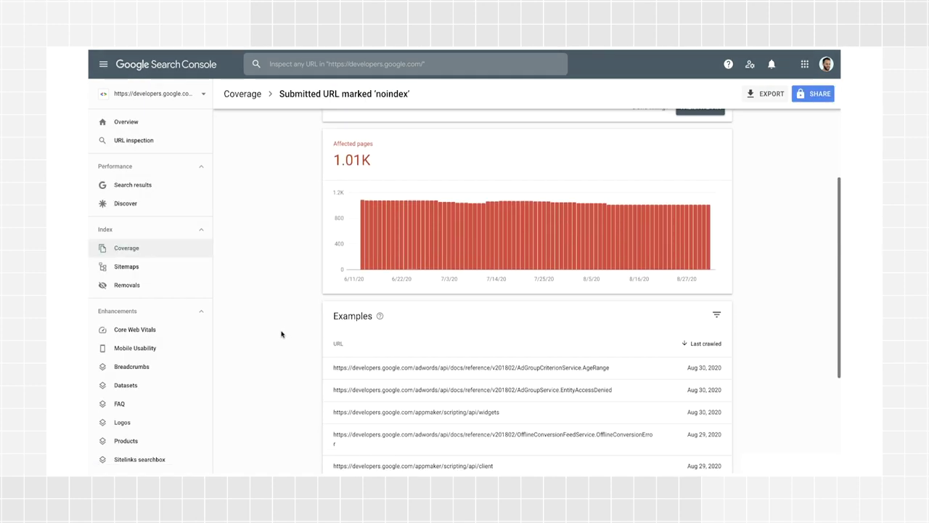
mouse_move(543, 375)
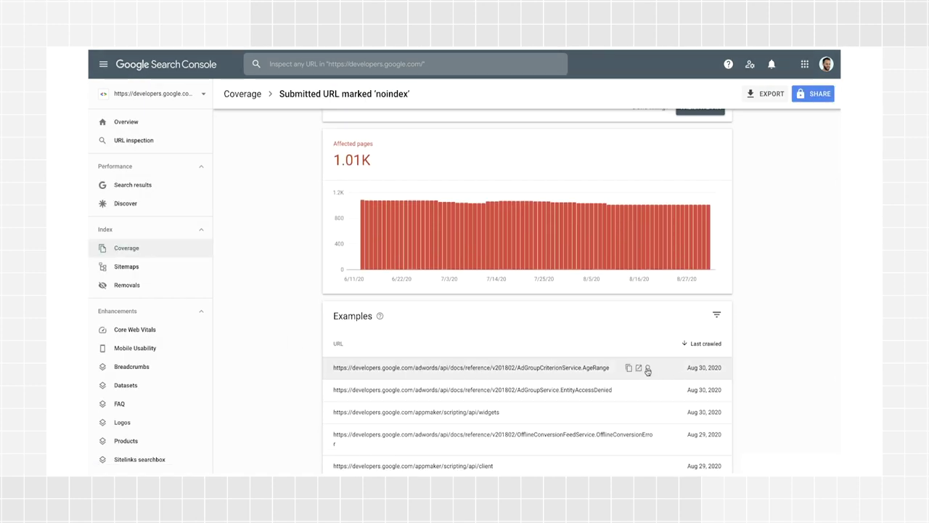
Inspect the developers.google.com search-gallery URL chosen from recent inspection history.
click(458, 64)
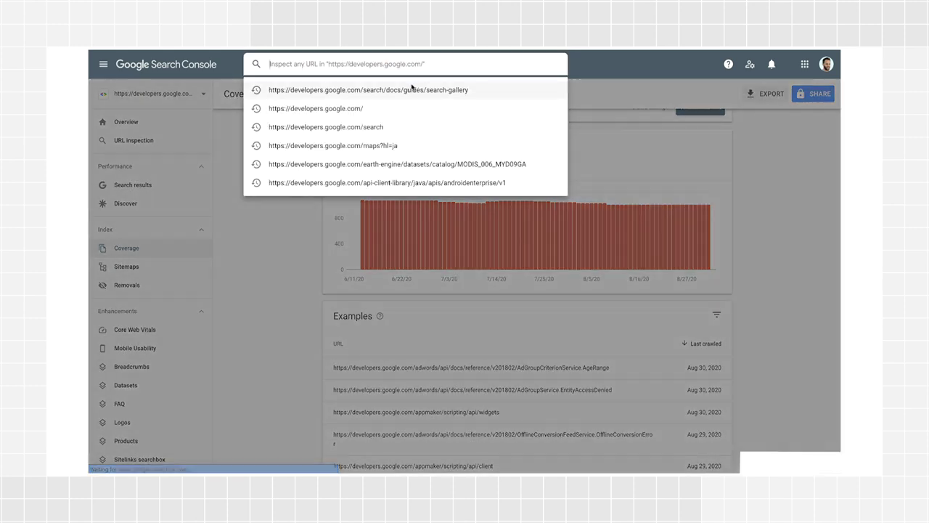
click(411, 88)
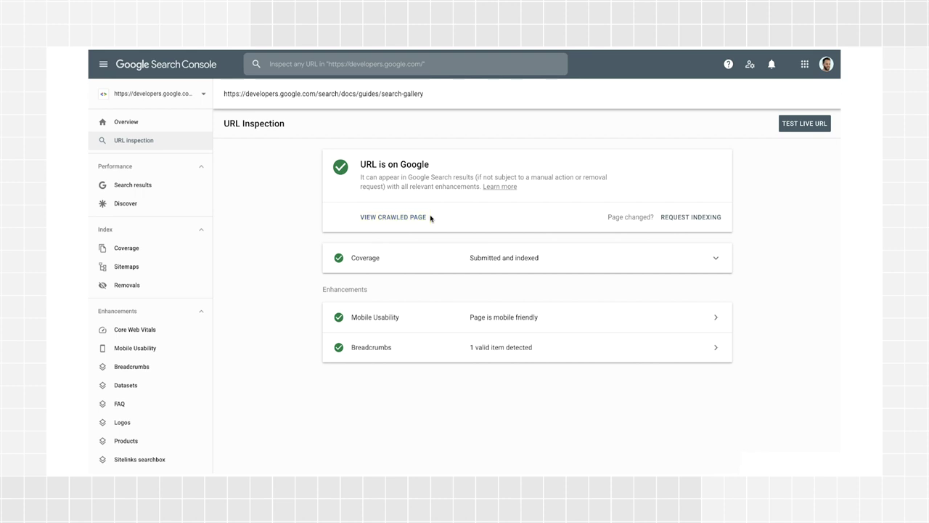
Expand the URL's Coverage section and review its discovery, crawl and indexing details.
click(607, 263)
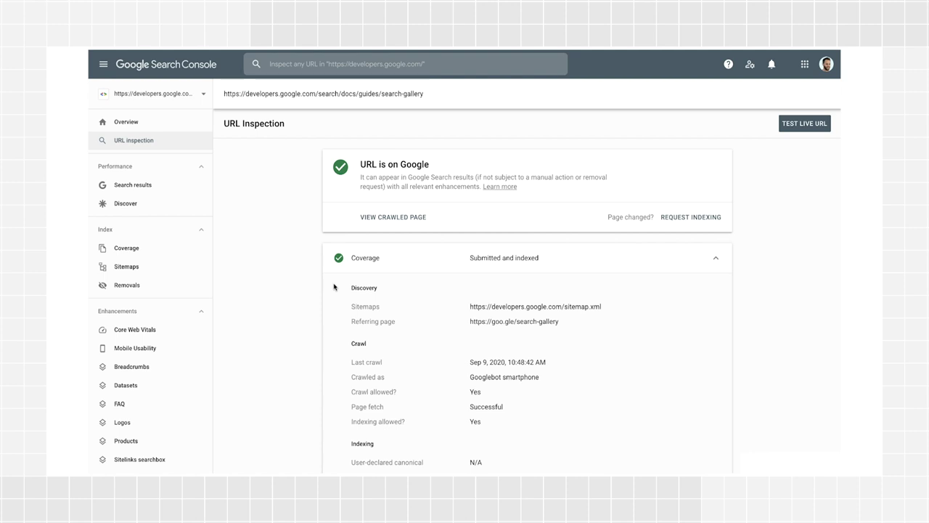
scroll(333, 286, down, 1)
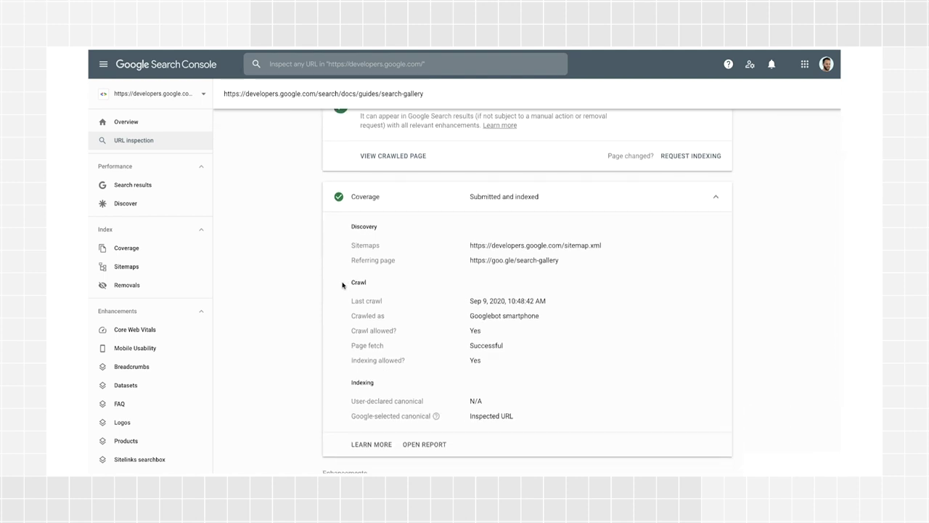
scroll(341, 284, down, 2)
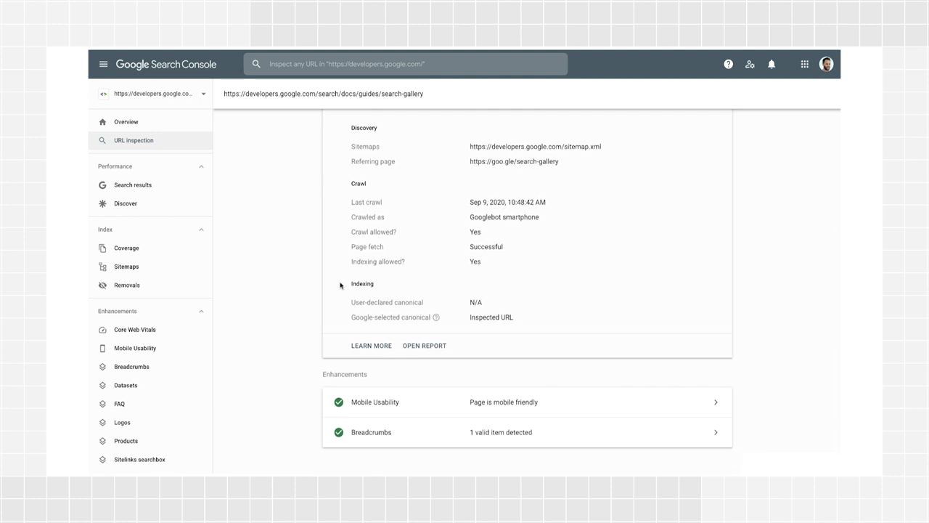
scroll(340, 285, down, 1)
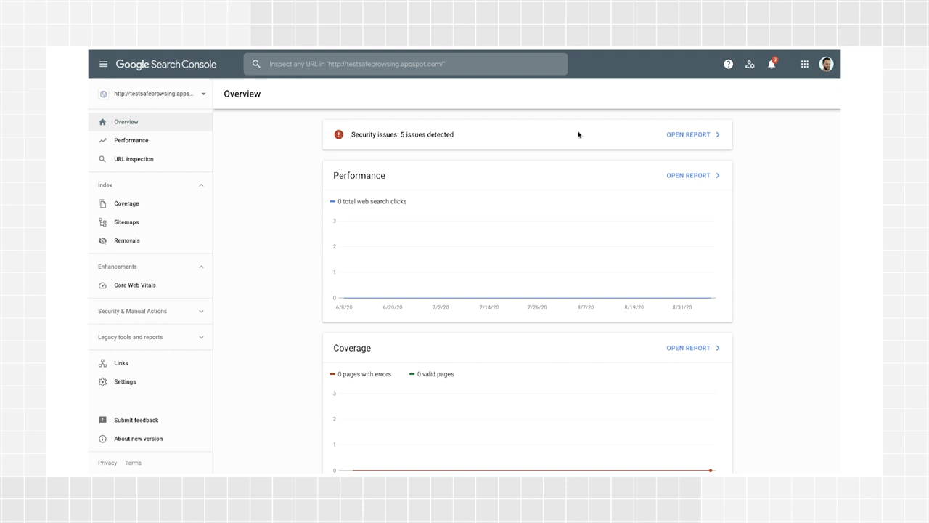
Open Security issues, view the Hacked: Malware and Harmful downloads details, and request a review.
click(681, 135)
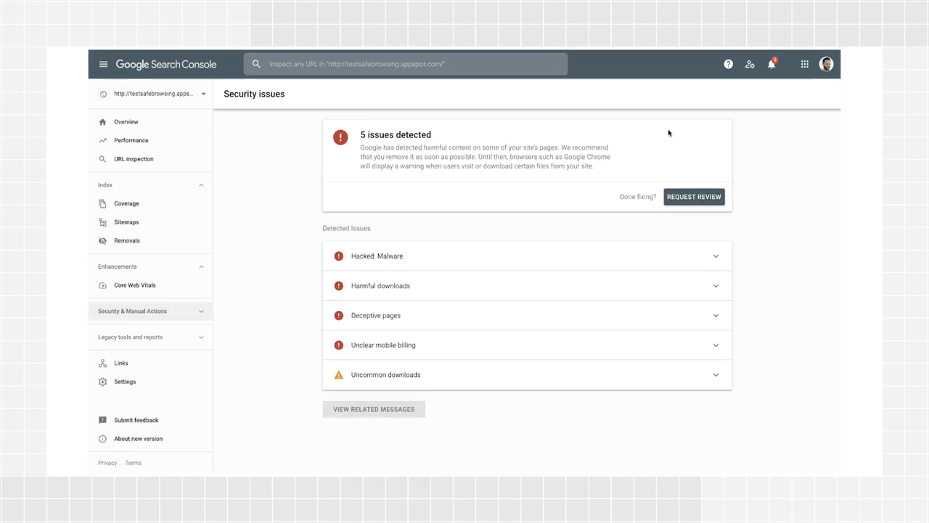
click(717, 257)
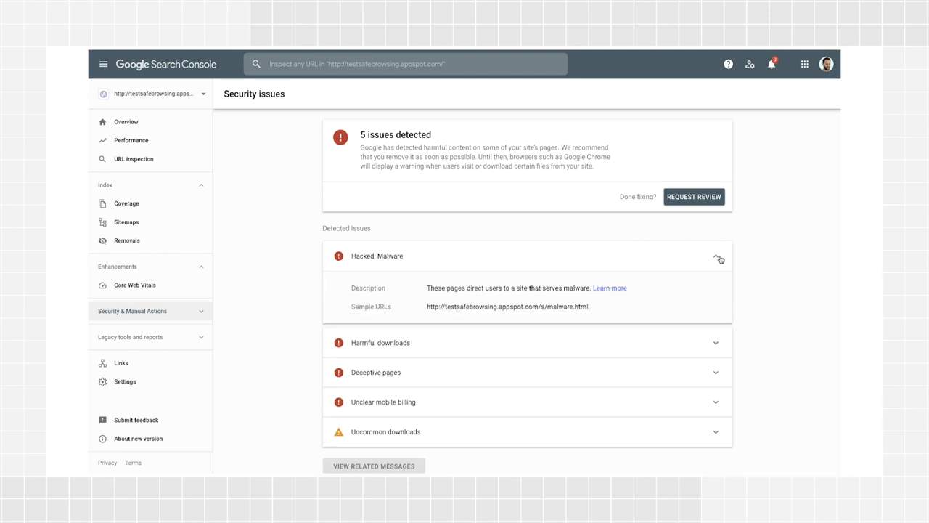
click(717, 339)
click(717, 340)
click(685, 197)
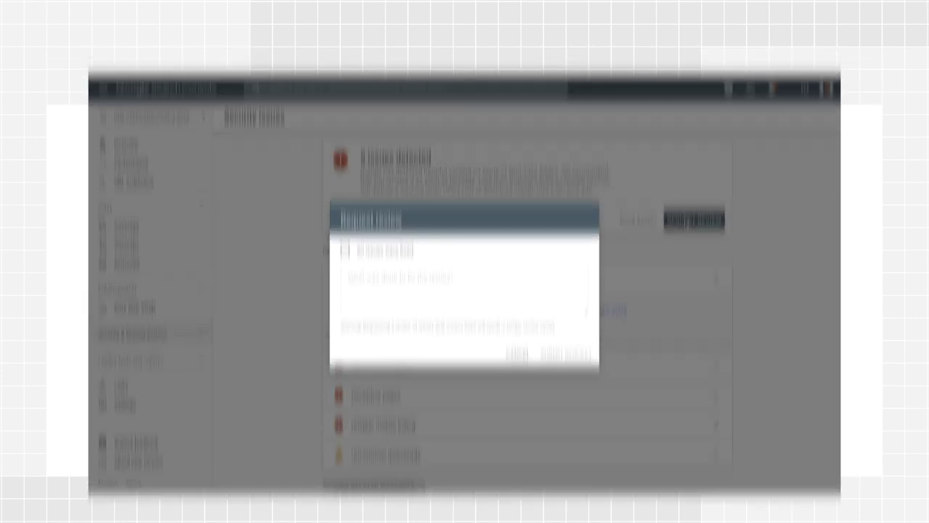